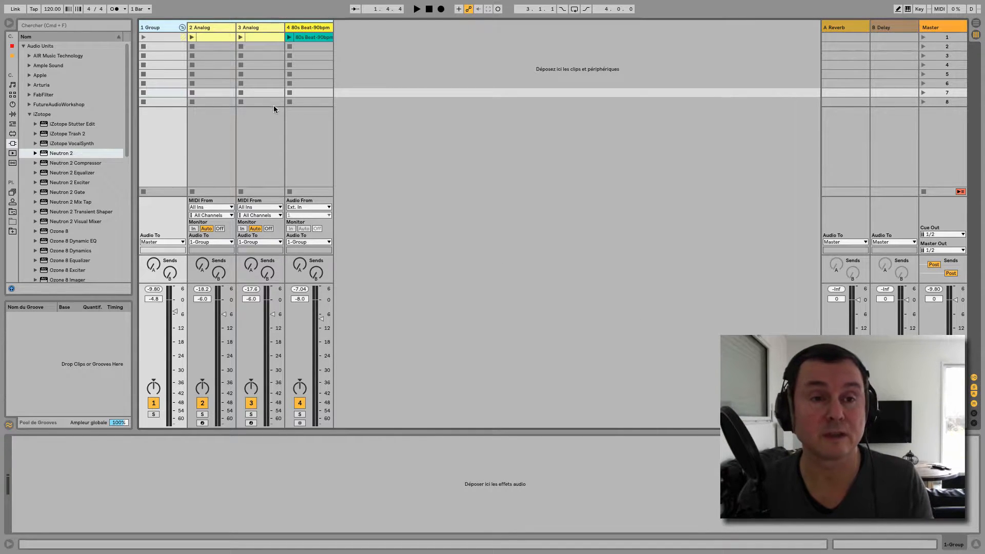
Freeze the 3 Analog MIDI track and flatten it to audio, and undo both operations
{"action": "left_click", "coordinate": [255, 27]}
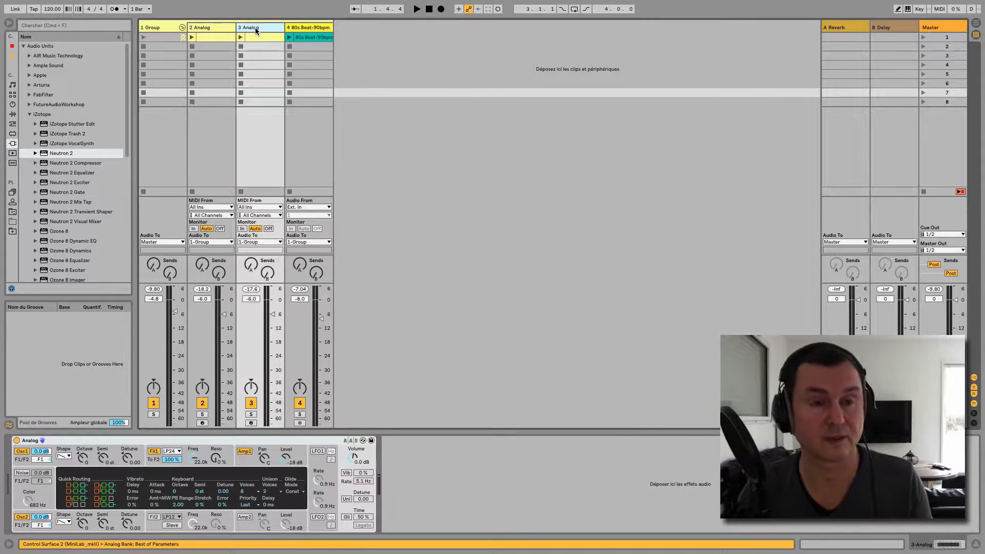
{"action": "left_click", "coordinate": [254, 36]}
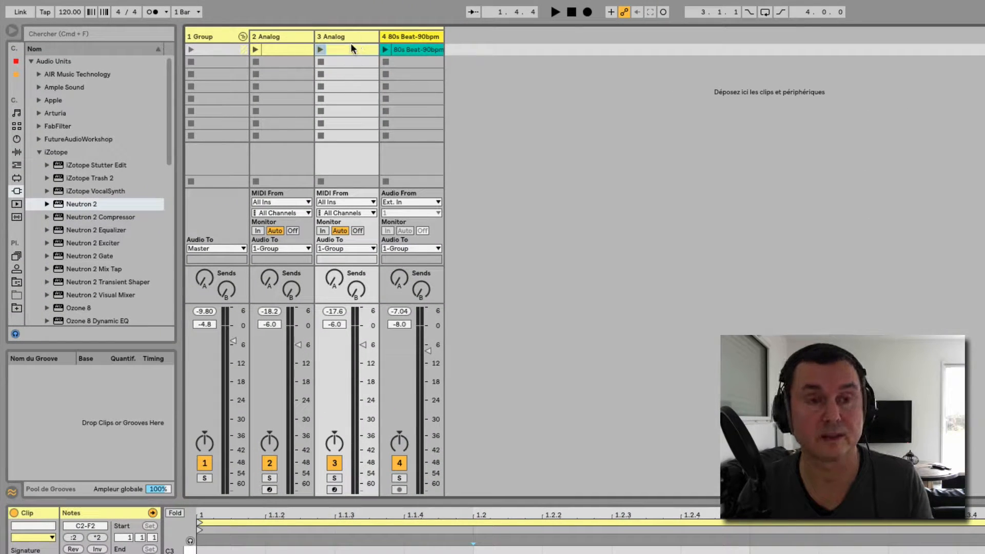
{"action": "right_click", "coordinate": [350, 35]}
{"action": "left_click", "coordinate": [385, 118]}
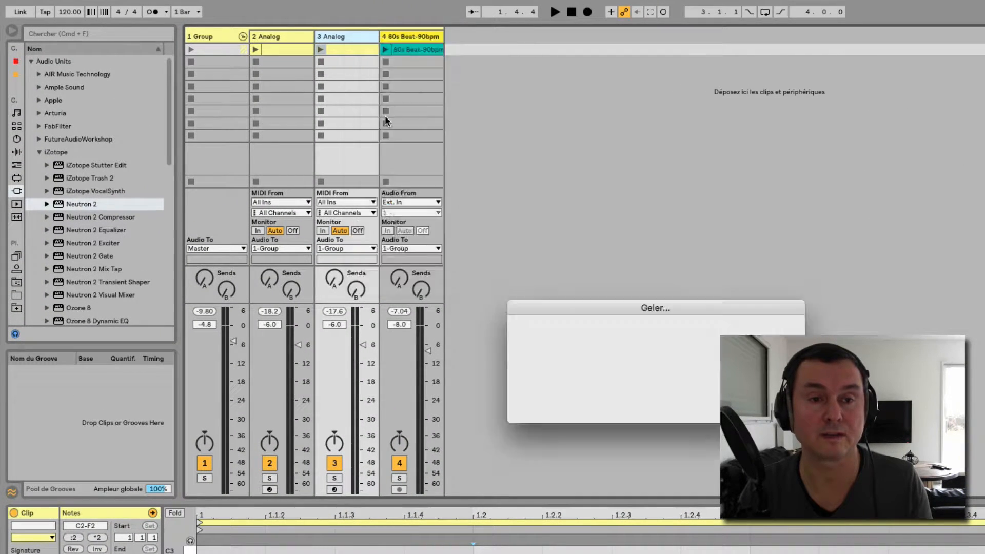
{"action": "right_click", "coordinate": [359, 36]}
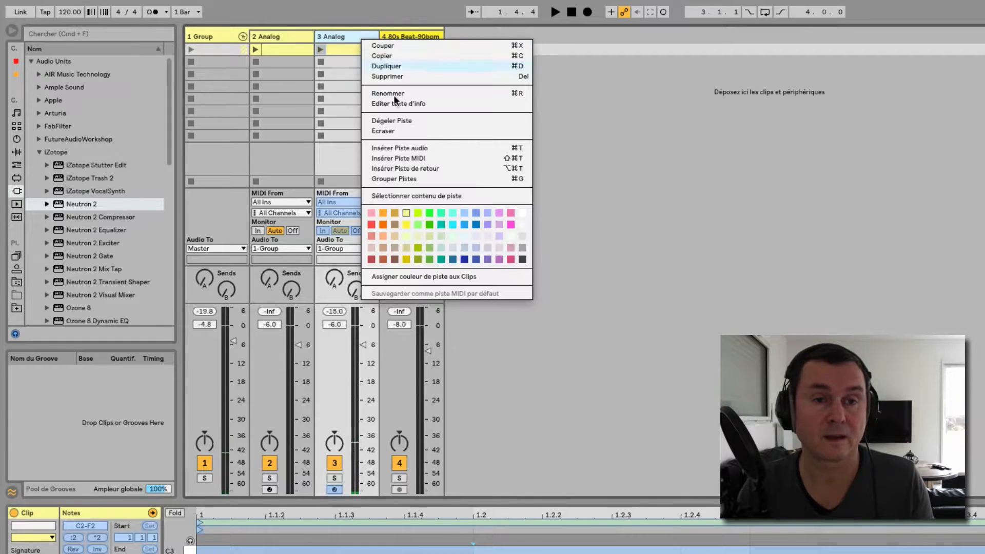
{"action": "left_click", "coordinate": [402, 131]}
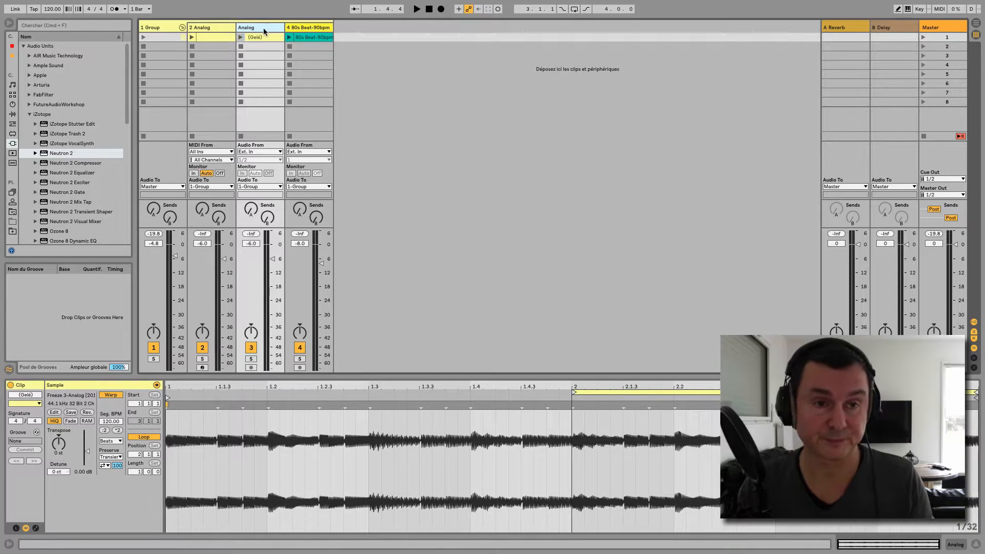
{"action": "key", "text": "super+z"}
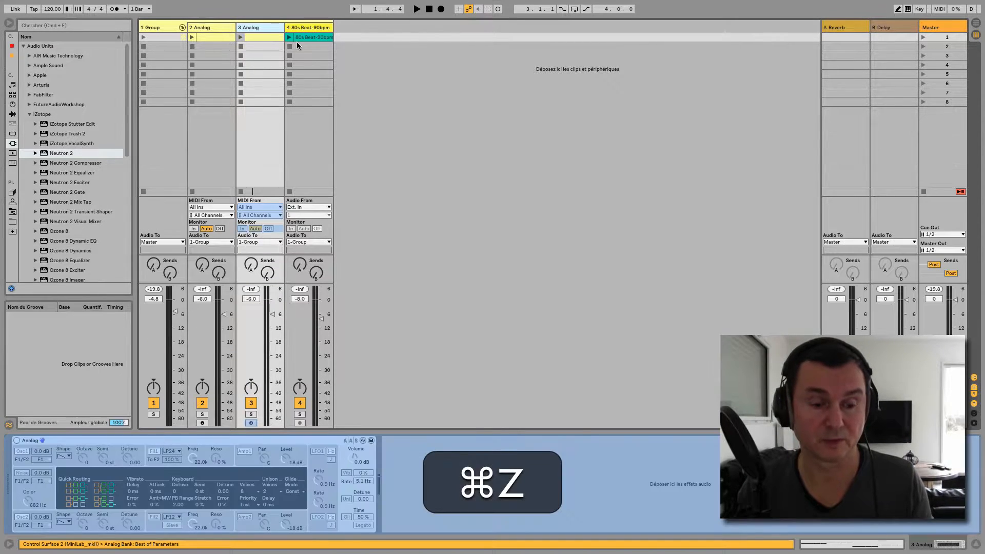
Freeze and flatten the 80s Beat-90bpm audio track, and undo the result
{"action": "left_click", "coordinate": [311, 35]}
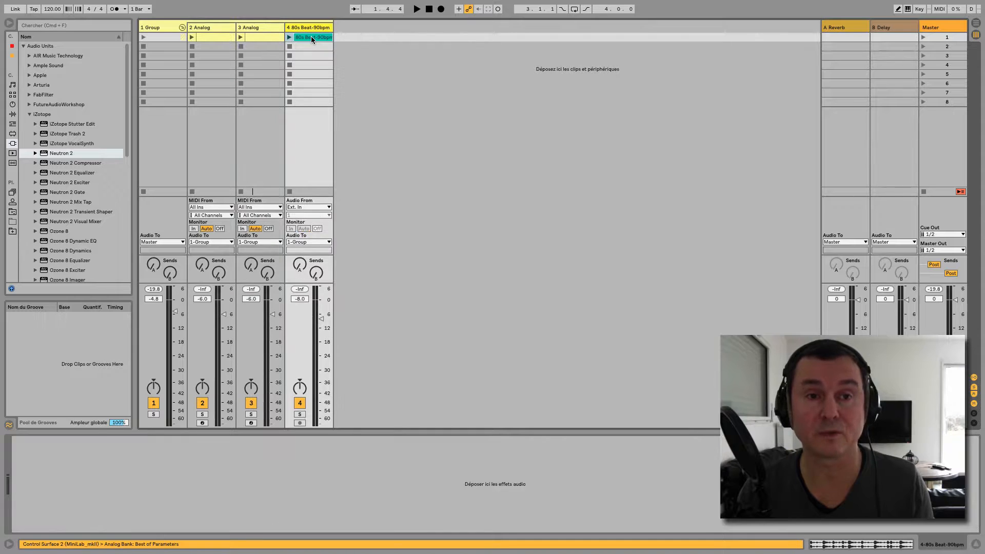
{"action": "double_click", "coordinate": [311, 36]}
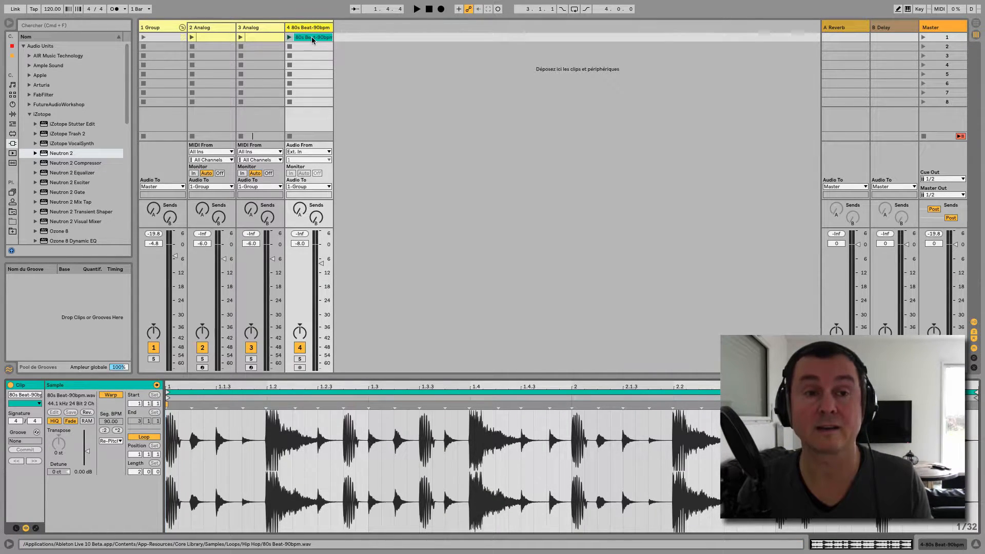
{"action": "right_click", "coordinate": [312, 38]}
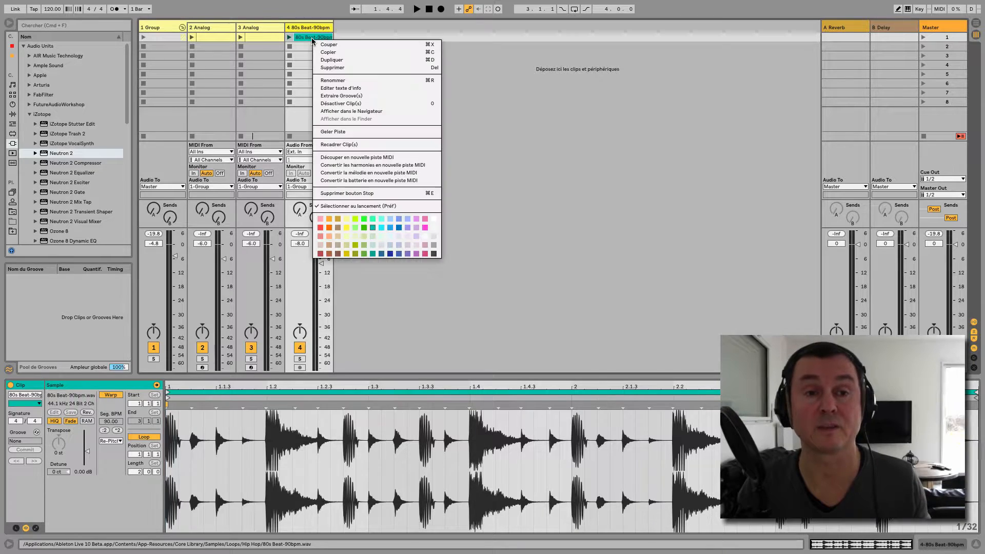
{"action": "left_click", "coordinate": [334, 131]}
{"action": "right_click", "coordinate": [312, 39]}
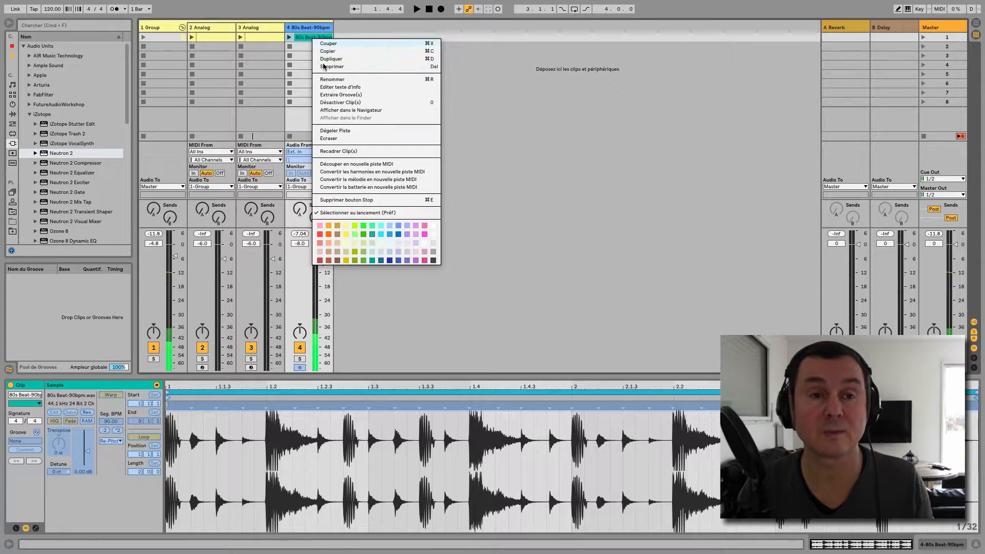
{"action": "left_click", "coordinate": [340, 136]}
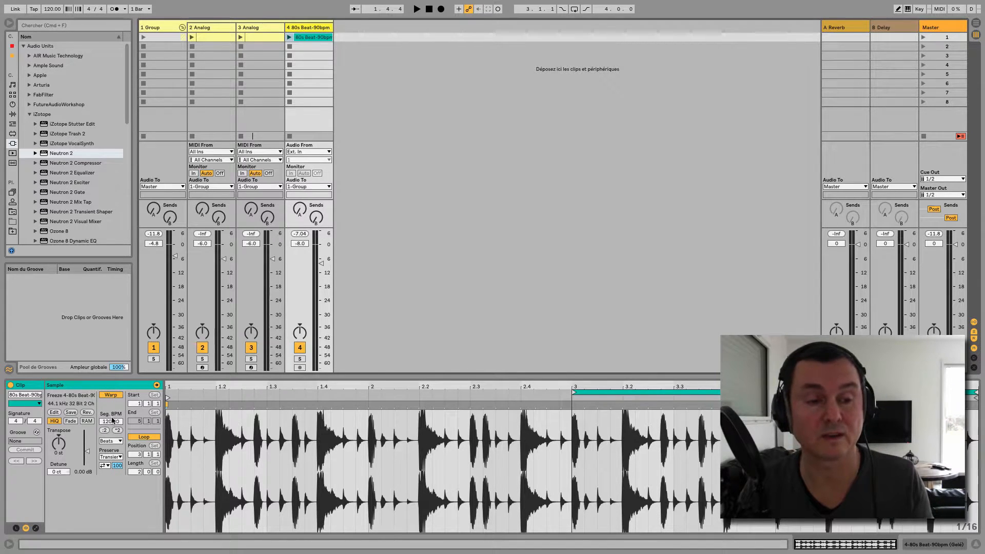
{"action": "left_click", "coordinate": [390, 131]}
{"action": "key", "text": "super+z"}
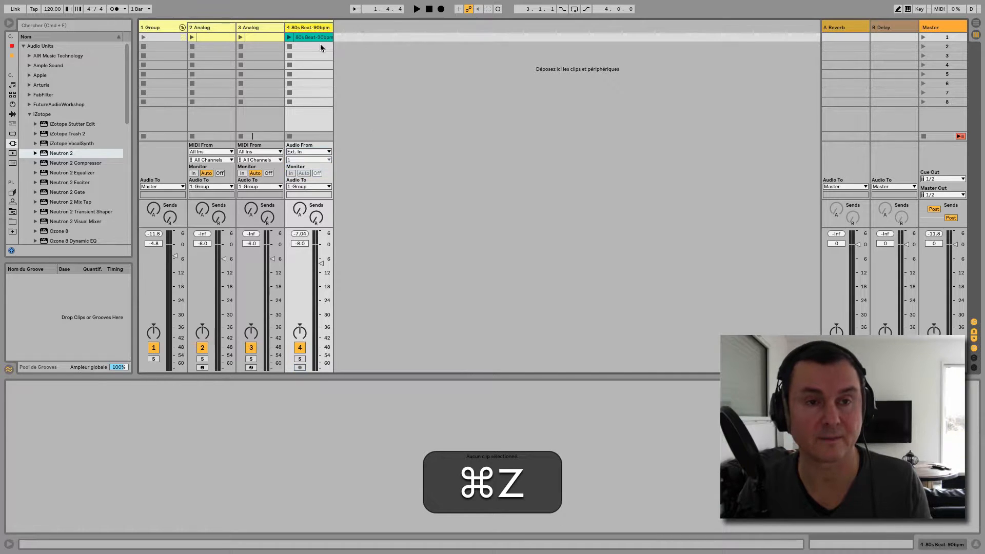
{"action": "left_click", "coordinate": [316, 38]}
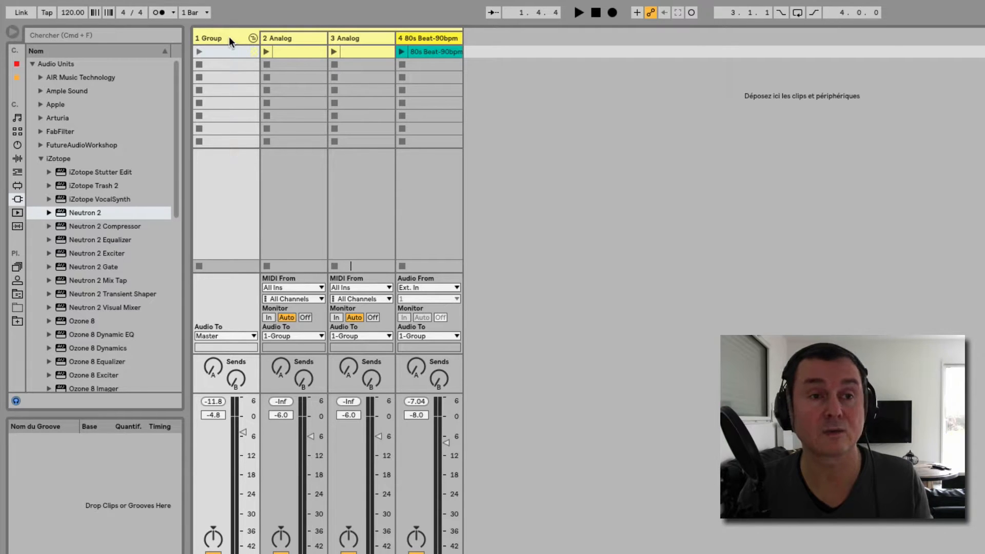
Compare the track commands offered for the 2 Analog track and for the 1 Group track
{"action": "right_click", "coordinate": [293, 39]}
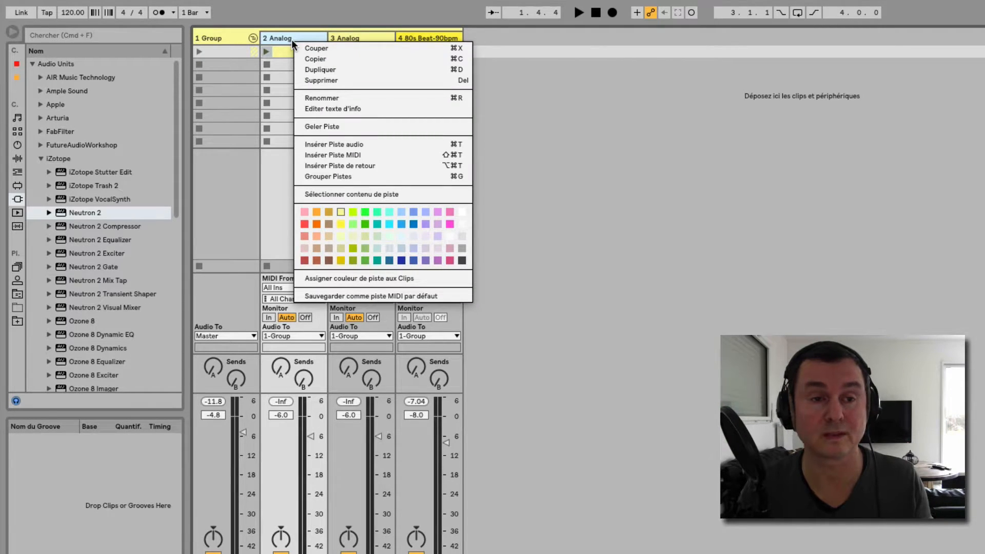
{"action": "left_click", "coordinate": [226, 36]}
{"action": "right_click", "coordinate": [226, 35]}
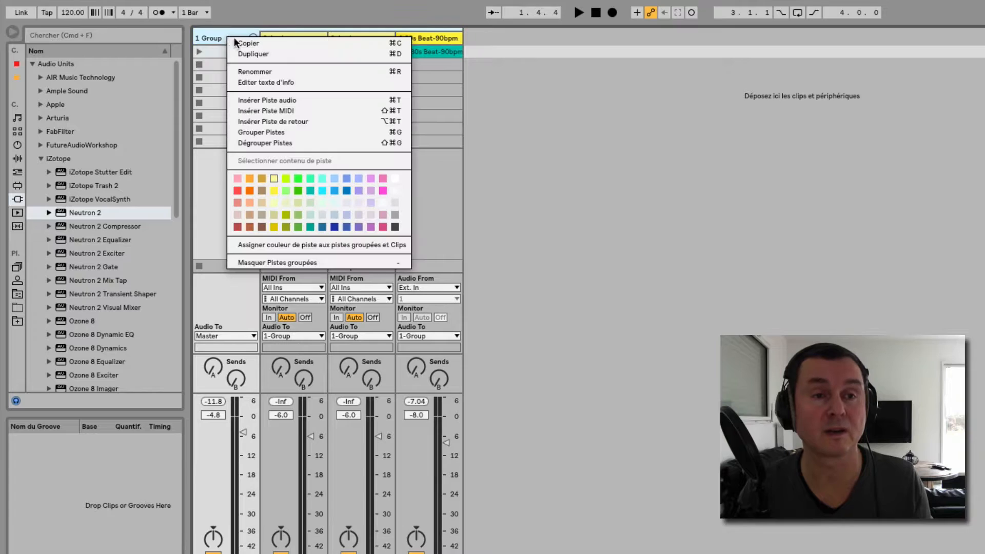
{"action": "left_click", "coordinate": [558, 147]}
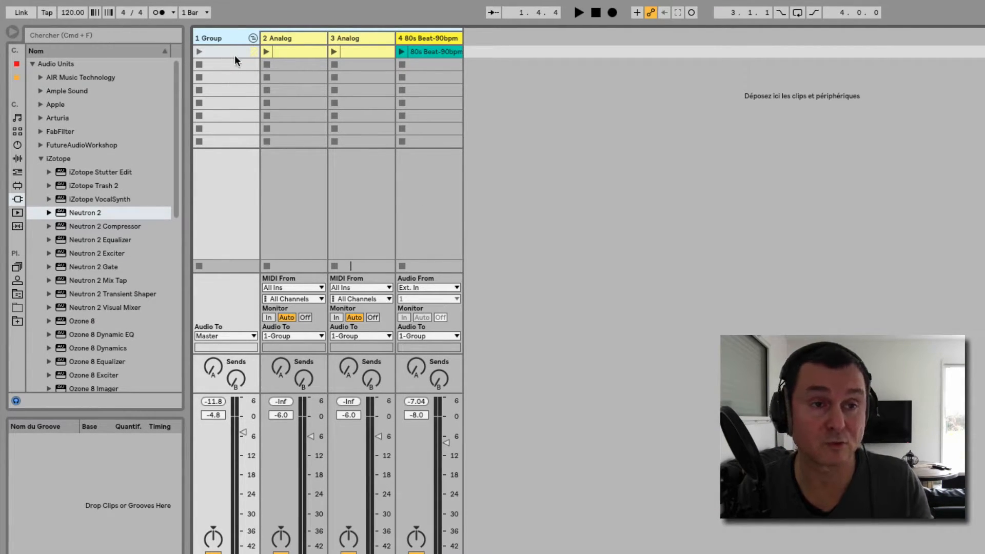
{"action": "left_click", "coordinate": [196, 52]}
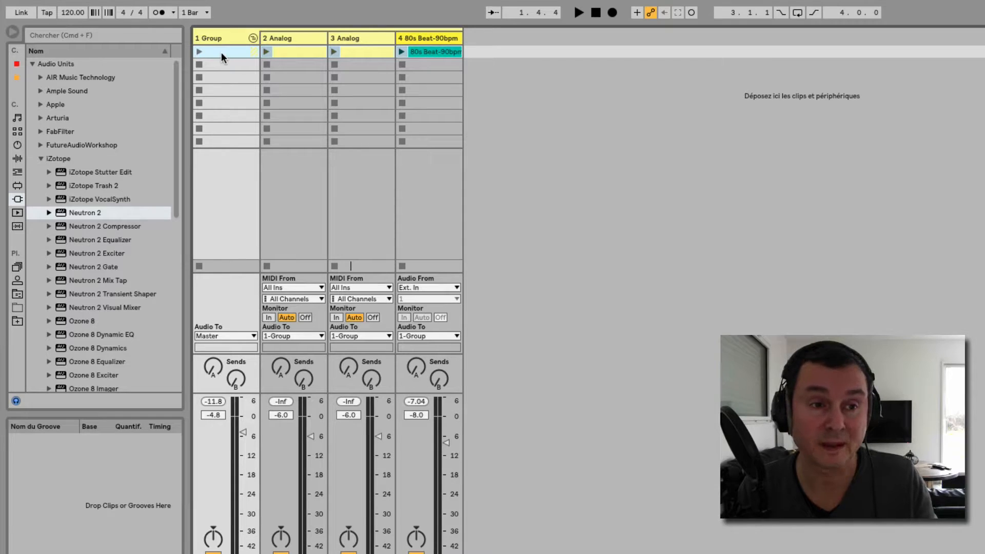
{"action": "right_click", "coordinate": [223, 35]}
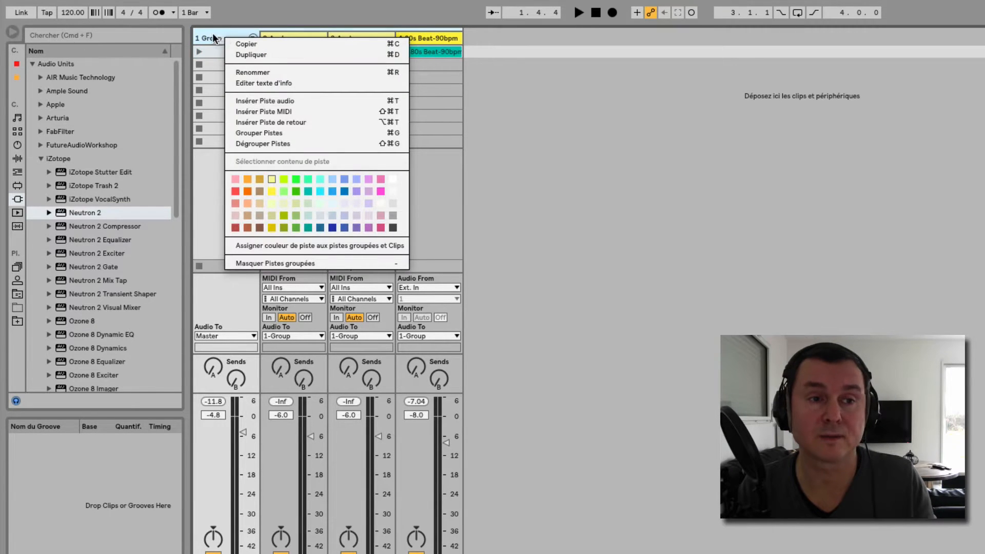
Freeze and flatten all three tracks in the group at once from the group's first clip slot
{"action": "left_click", "coordinate": [207, 56]}
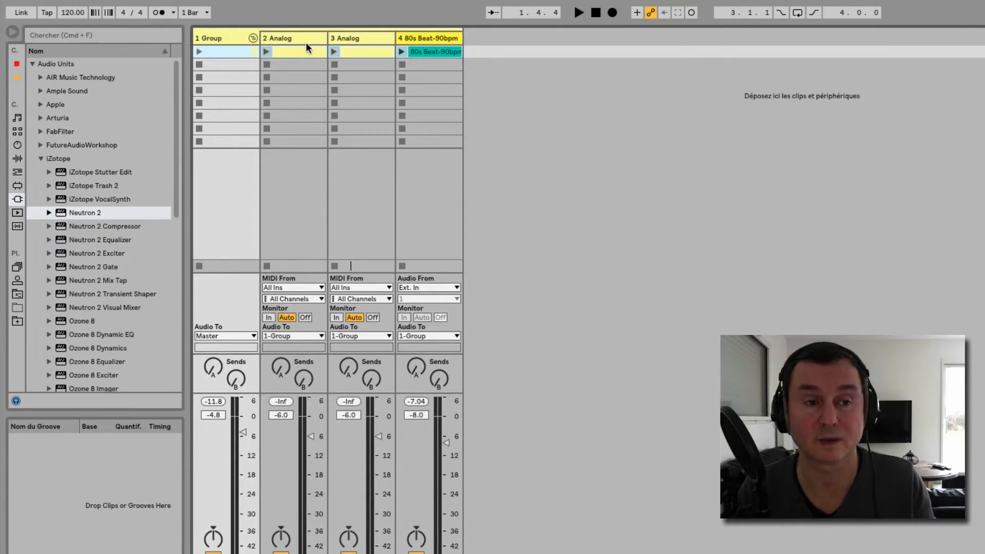
{"action": "right_click", "coordinate": [221, 54]}
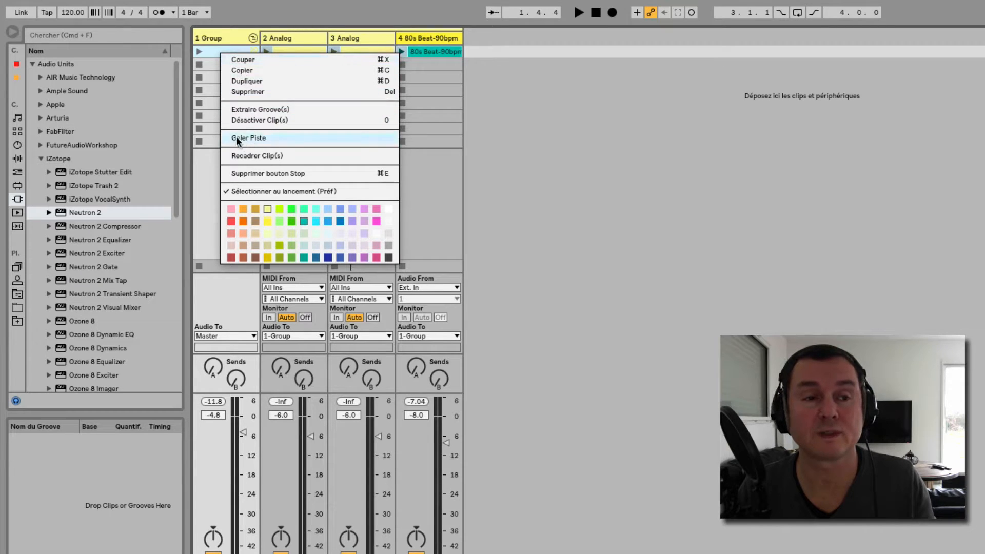
{"action": "left_click", "coordinate": [264, 137]}
{"action": "right_click", "coordinate": [223, 52]}
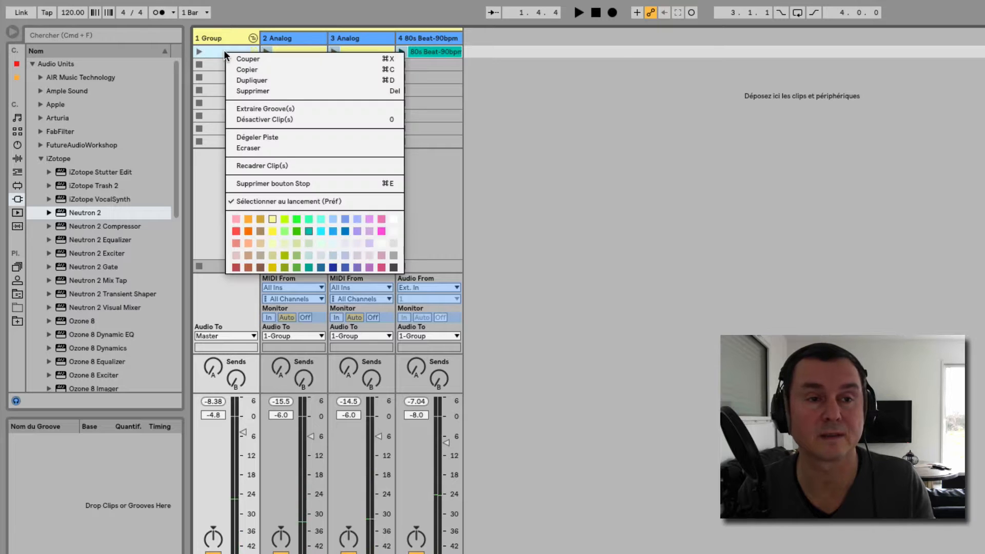
{"action": "left_click", "coordinate": [252, 148]}
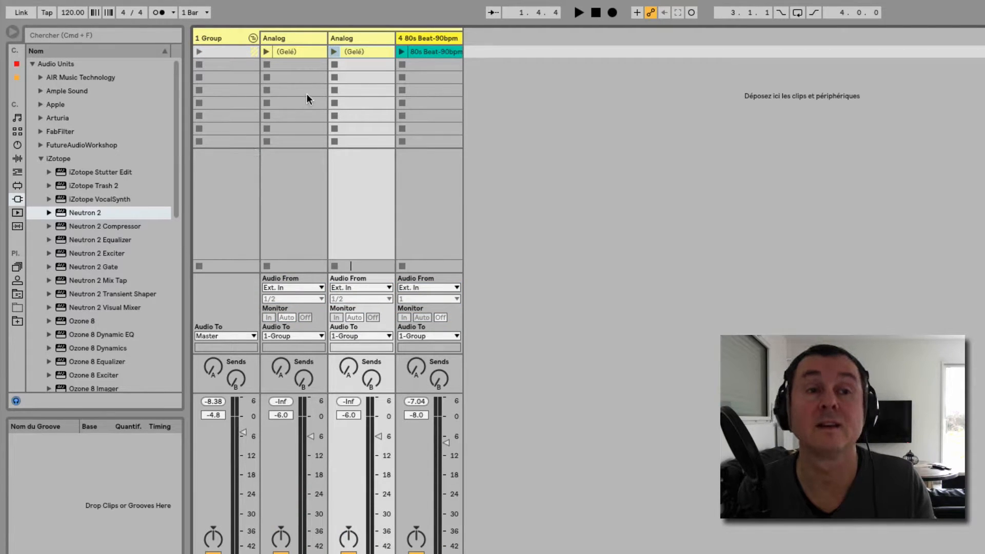
Inspect the flattened audio clips of the two Analog tracks and the 80s Beat track, individually and as a group
{"action": "left_click", "coordinate": [217, 38]}
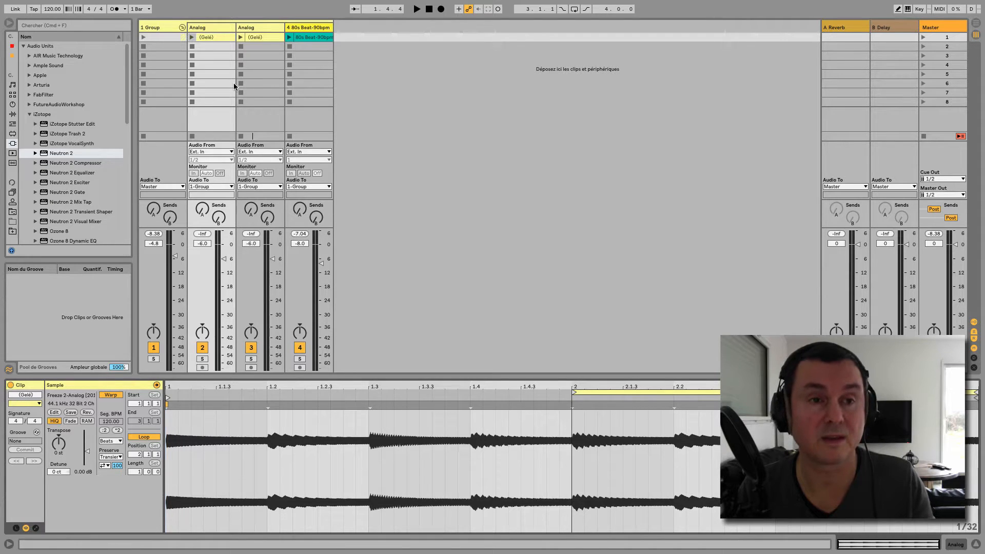
{"action": "left_click", "coordinate": [258, 39]}
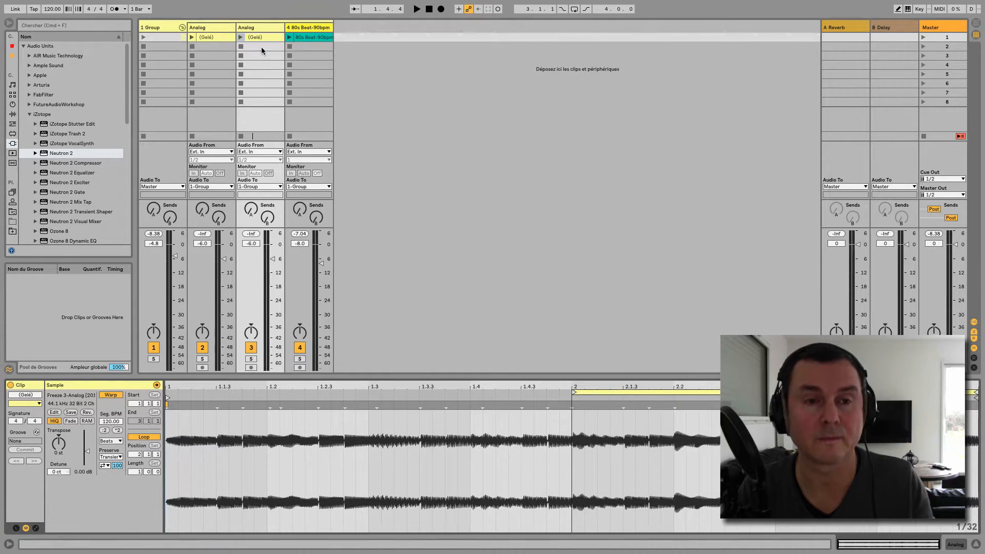
{"action": "left_click", "coordinate": [310, 38]}
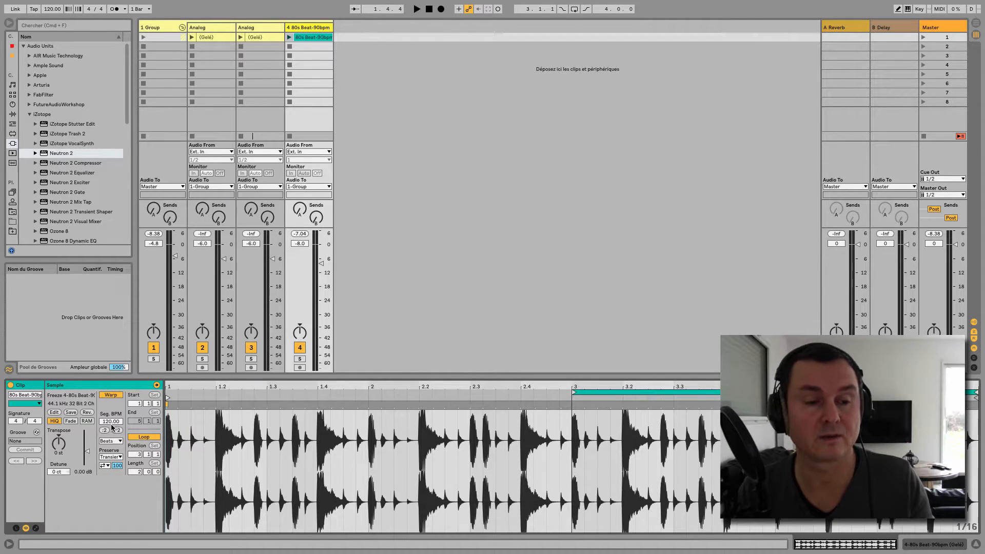
{"action": "left_click", "coordinate": [164, 37]}
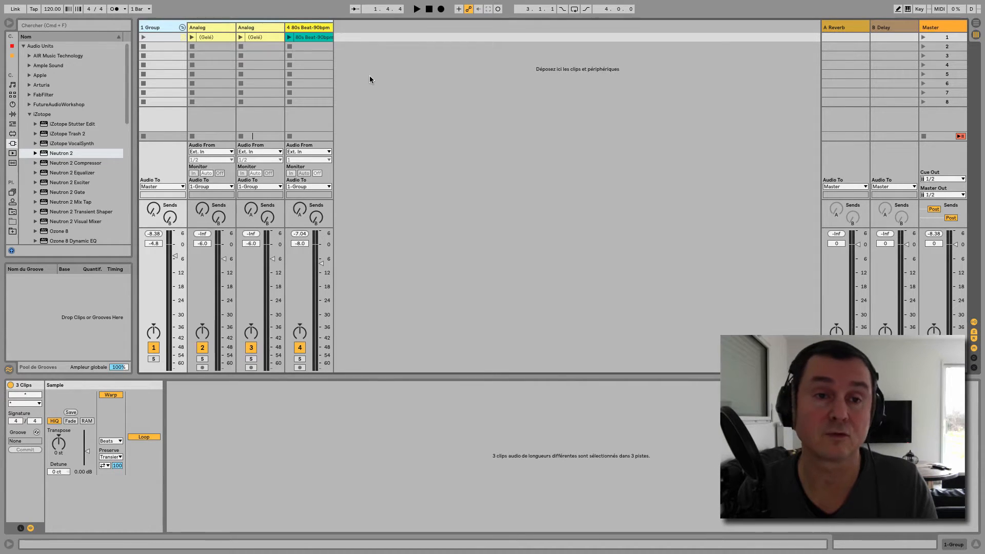
Insert a new audio track after the group and set its audio input to Resampling
{"action": "key", "text": "super+t"}
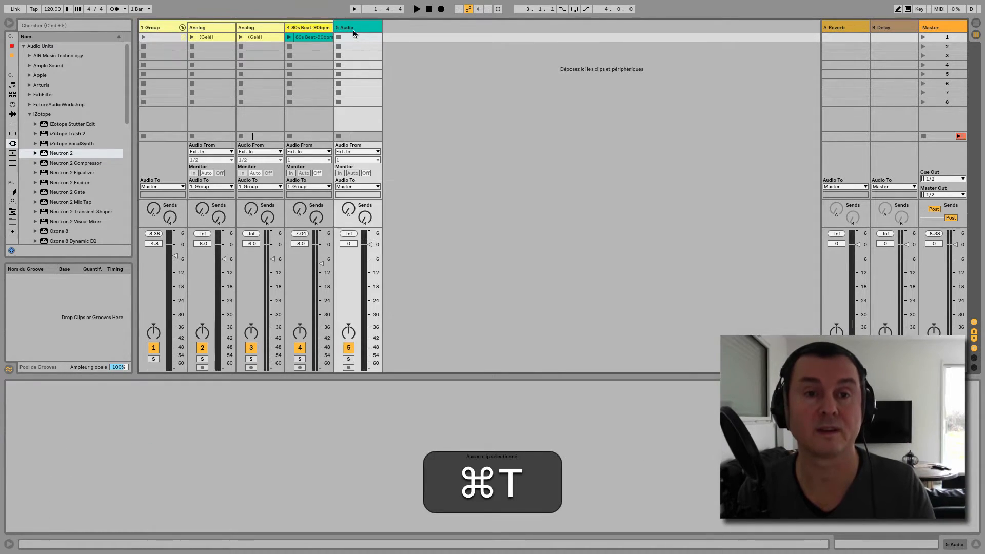
{"action": "left_click", "coordinate": [364, 186]}
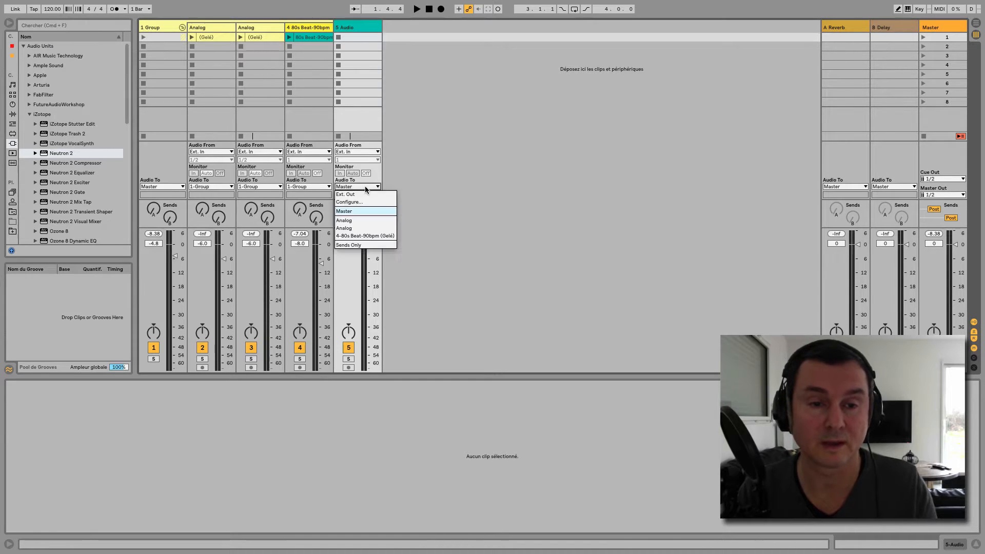
{"action": "left_click", "coordinate": [384, 186]}
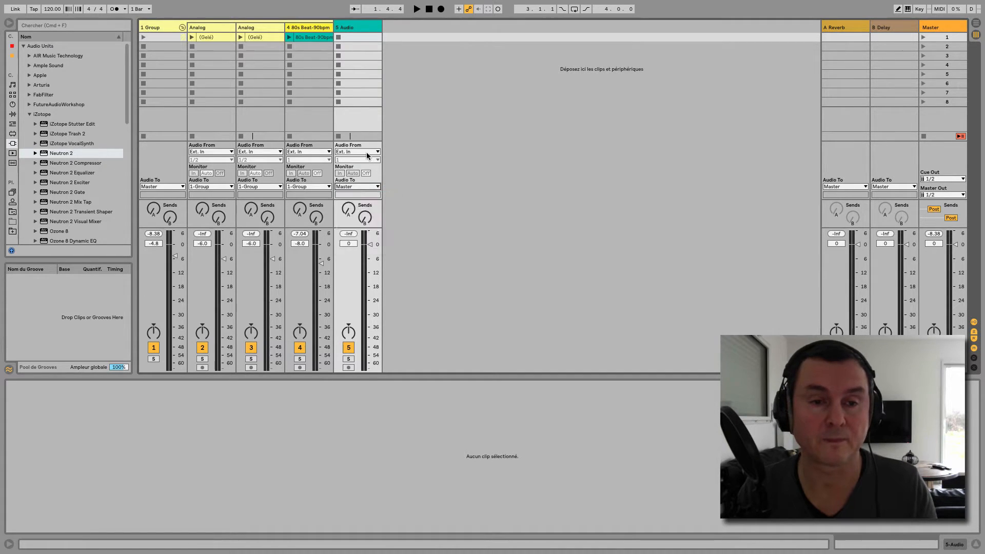
{"action": "left_click", "coordinate": [366, 152]}
{"action": "left_click", "coordinate": [360, 185]}
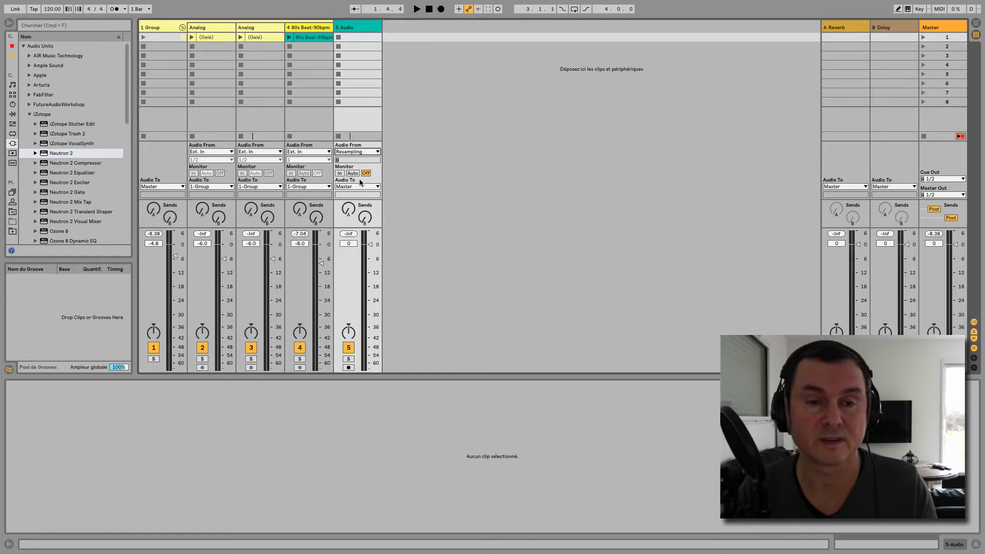
{"action": "left_click", "coordinate": [974, 323]}
{"action": "left_click", "coordinate": [974, 323]}
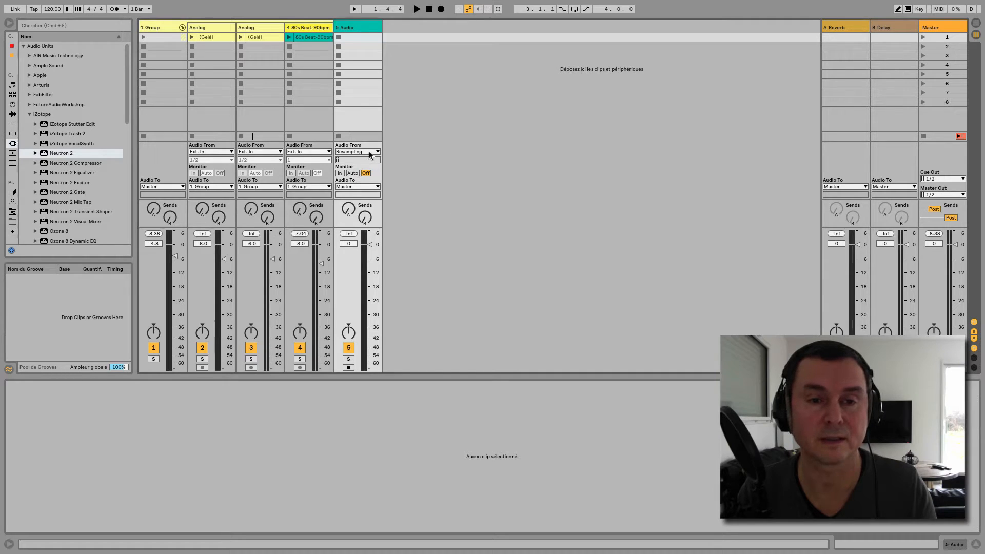
Arm the new audio track for recording and launch the group's first row of clips
{"action": "left_click", "coordinate": [348, 368]}
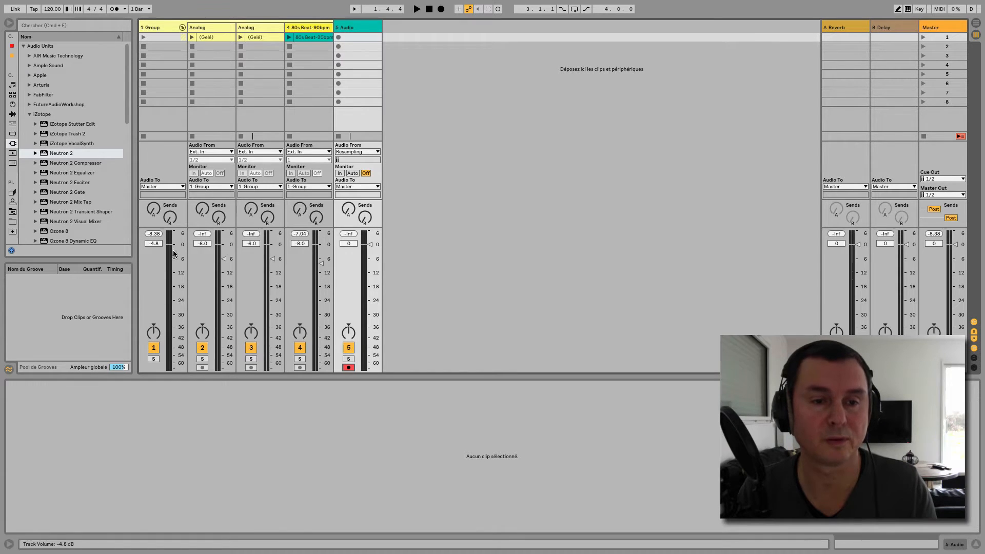
{"action": "key", "text": "space"}
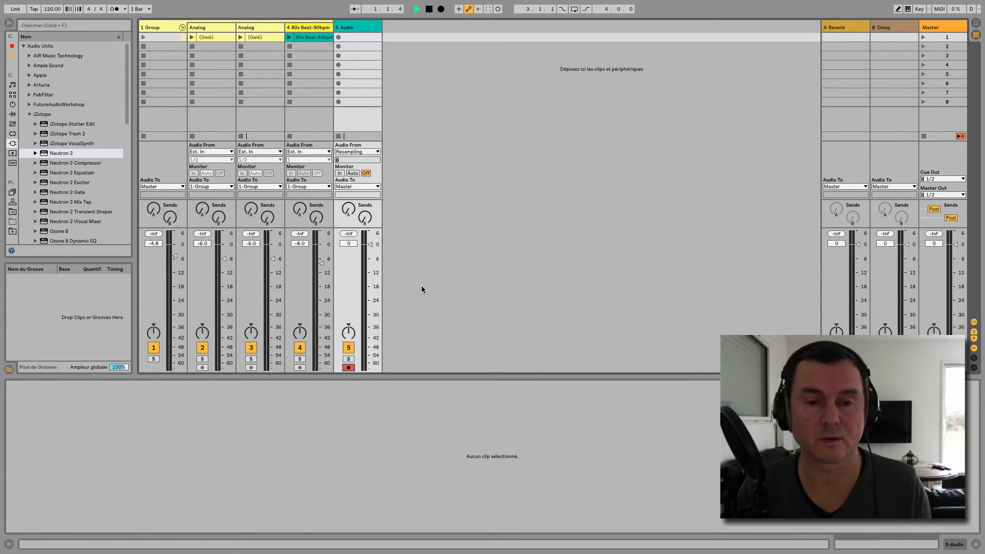
{"action": "left_click", "coordinate": [416, 9]}
{"action": "key", "text": "space"}
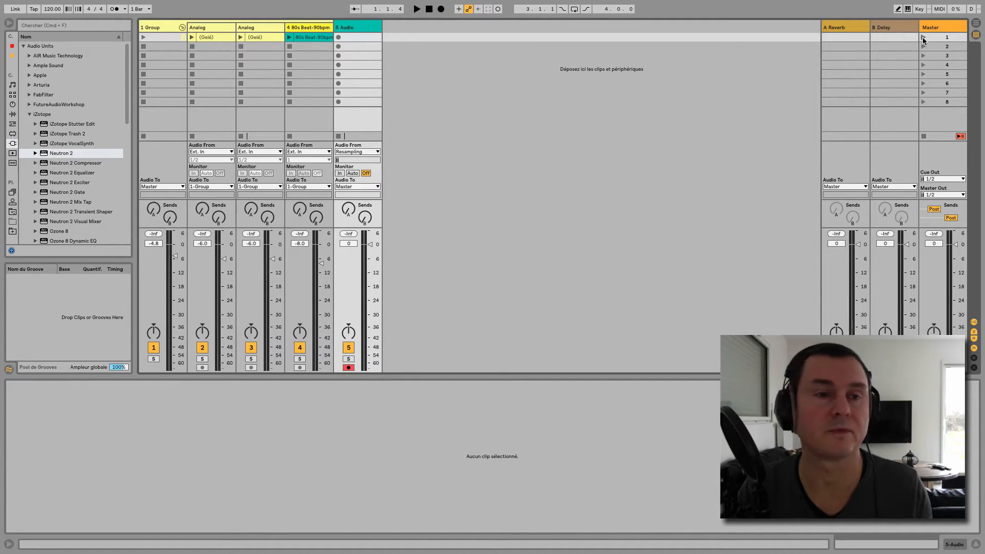
{"action": "left_click", "coordinate": [144, 37]}
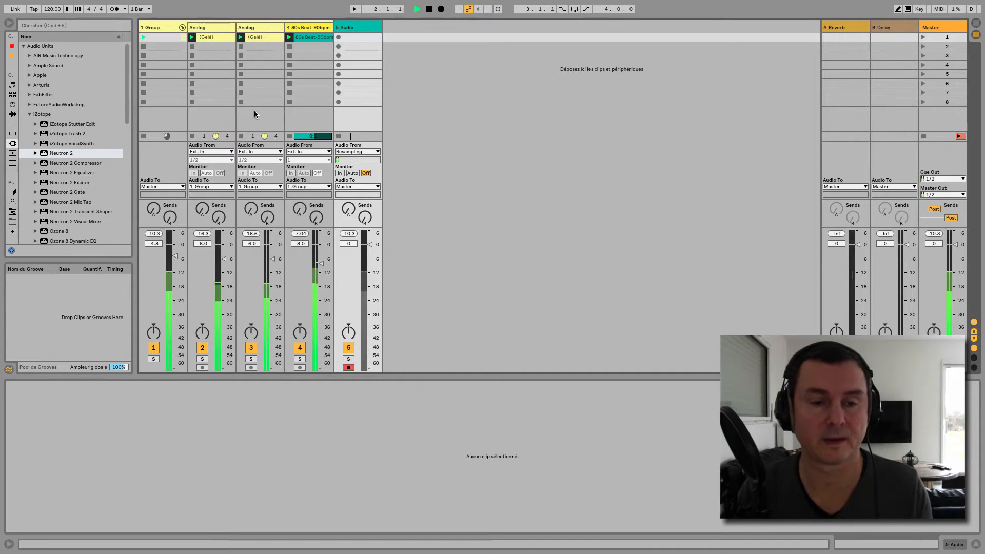
Record the resampled mix into the first clip slot of the 5 Audio track, and stop playback
{"action": "left_click", "coordinate": [338, 38]}
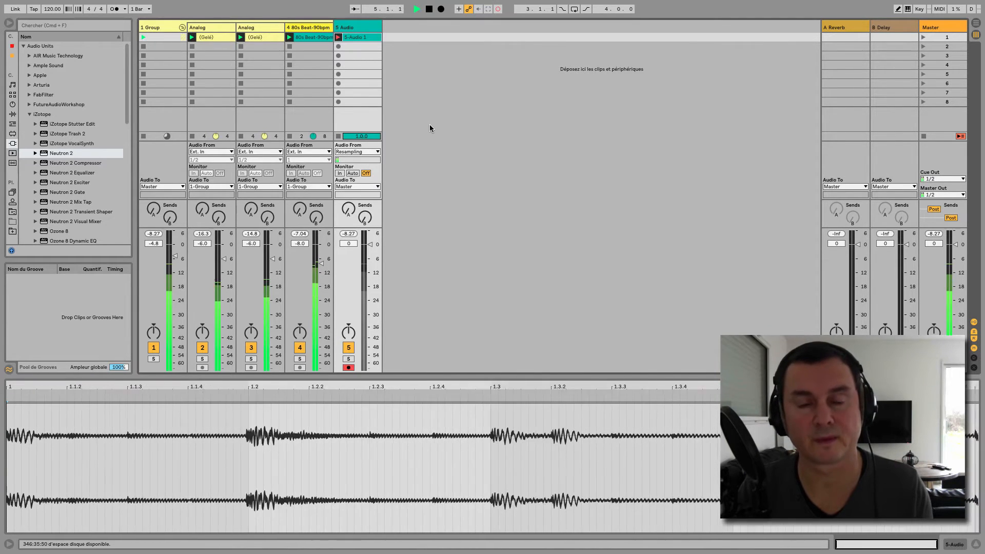
{"action": "key", "text": "space"}
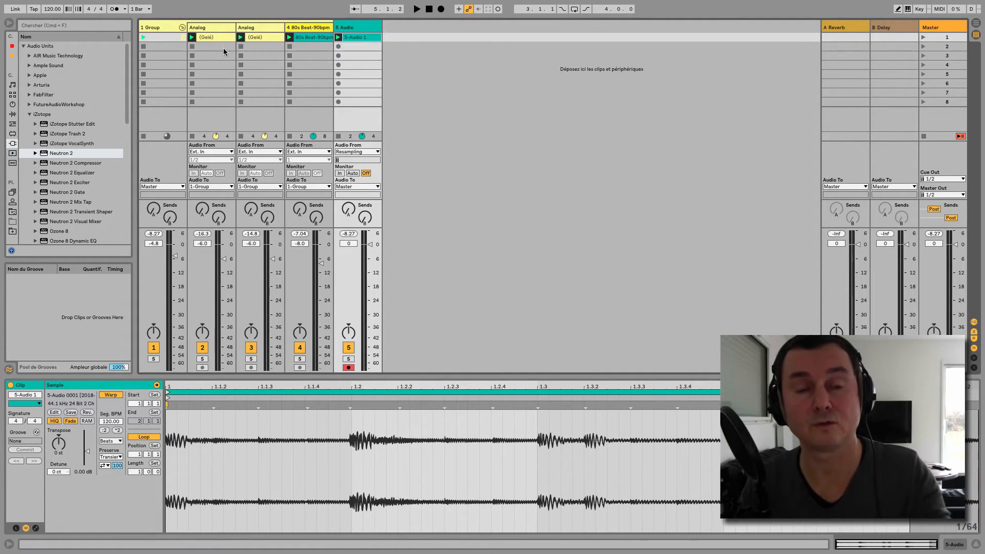
Delete the 5 Audio resampling track together with its recorded clip
{"action": "left_click", "coordinate": [365, 29]}
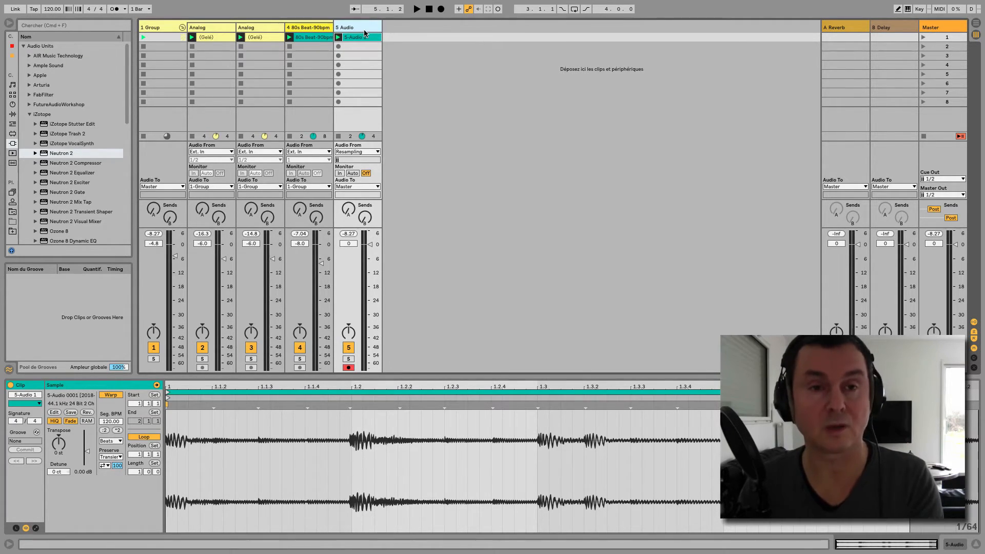
{"action": "key", "text": "Delete"}
{"action": "left_click", "coordinate": [314, 54]}
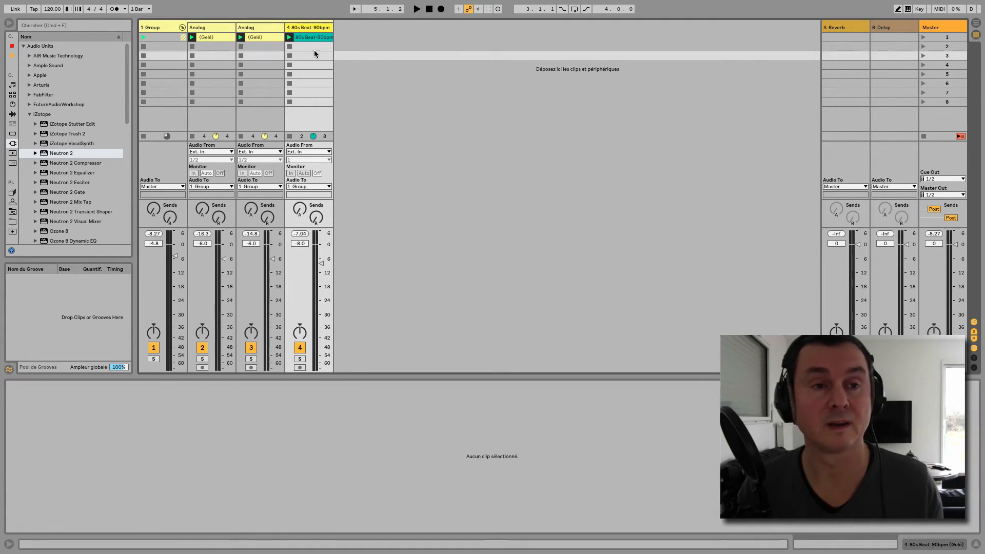
Open the audio/video export settings for the group track and set the track to render to 1-Group
{"action": "left_click", "coordinate": [160, 27]}
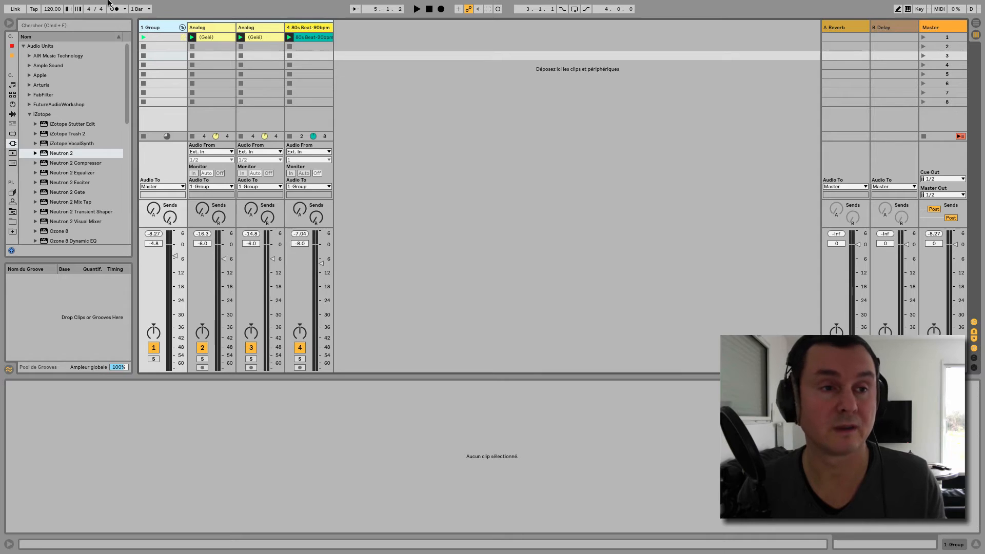
{"action": "left_click", "coordinate": [88, 8]}
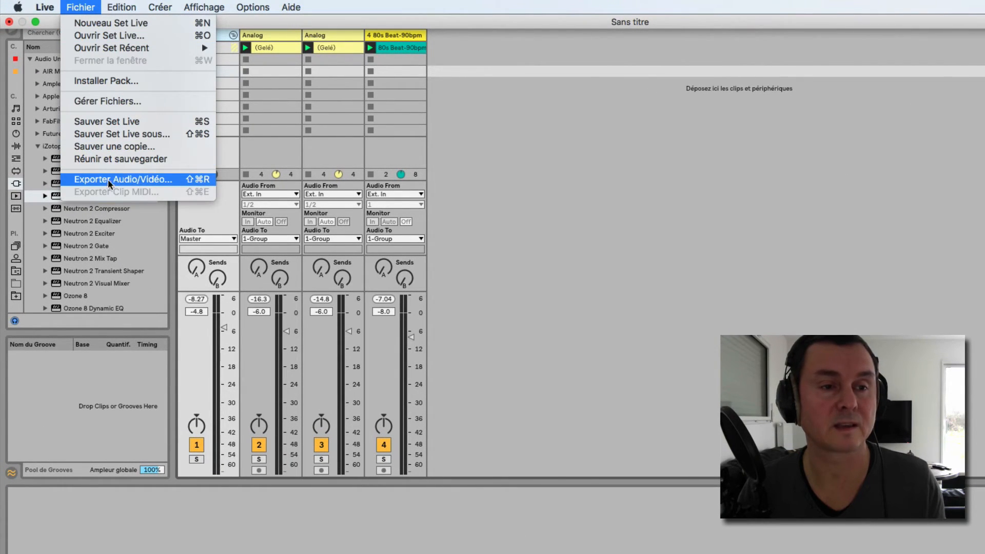
{"action": "left_click", "coordinate": [156, 184]}
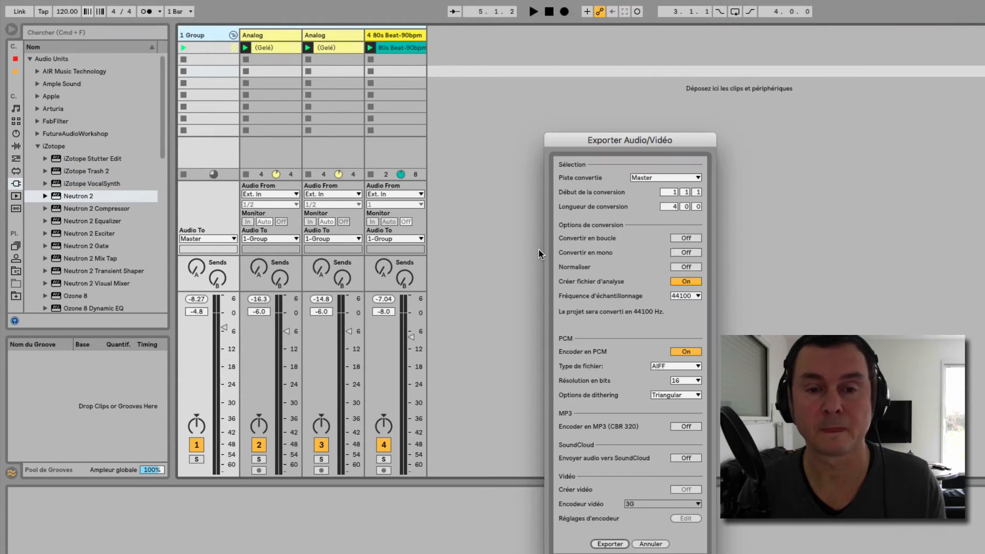
{"action": "left_click", "coordinate": [650, 177]}
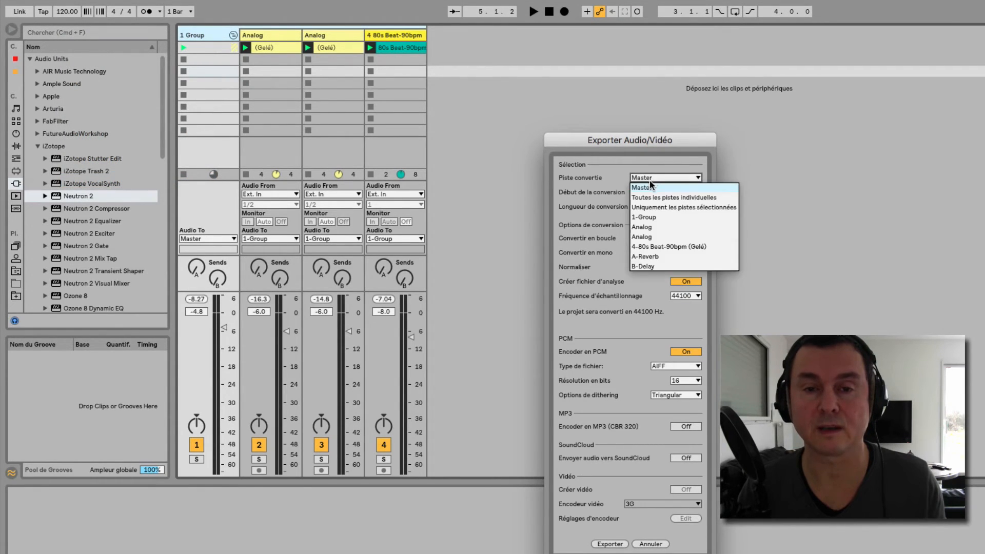
{"action": "left_click", "coordinate": [649, 218]}
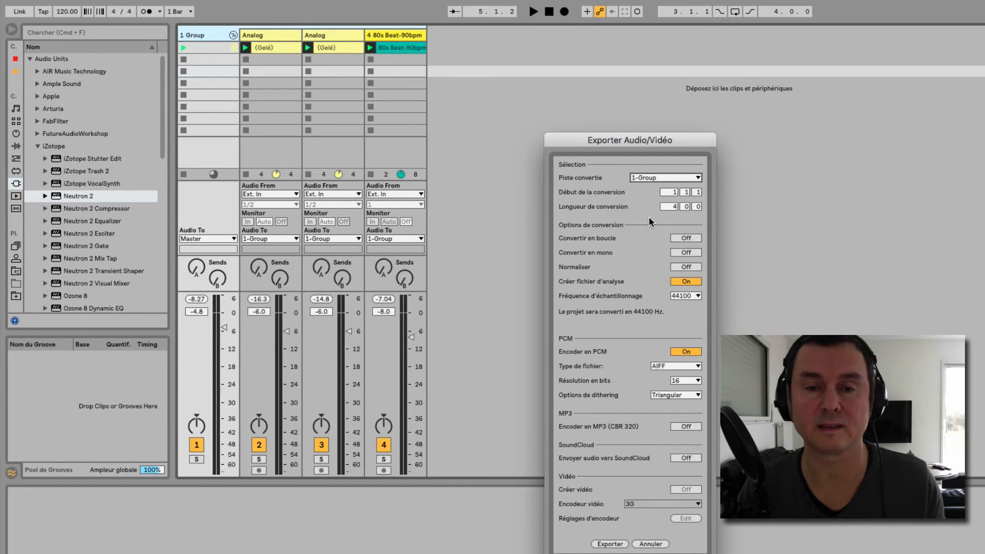
Review the PCM file types offered for the export, keep AIFF, and close the export settings without exporting
{"action": "left_click", "coordinate": [670, 367]}
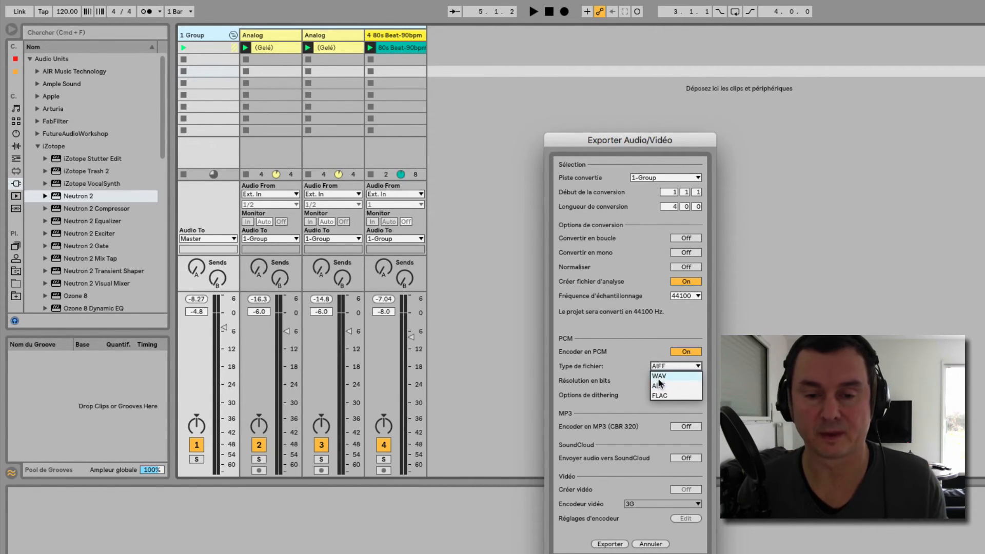
{"action": "left_click", "coordinate": [609, 348]}
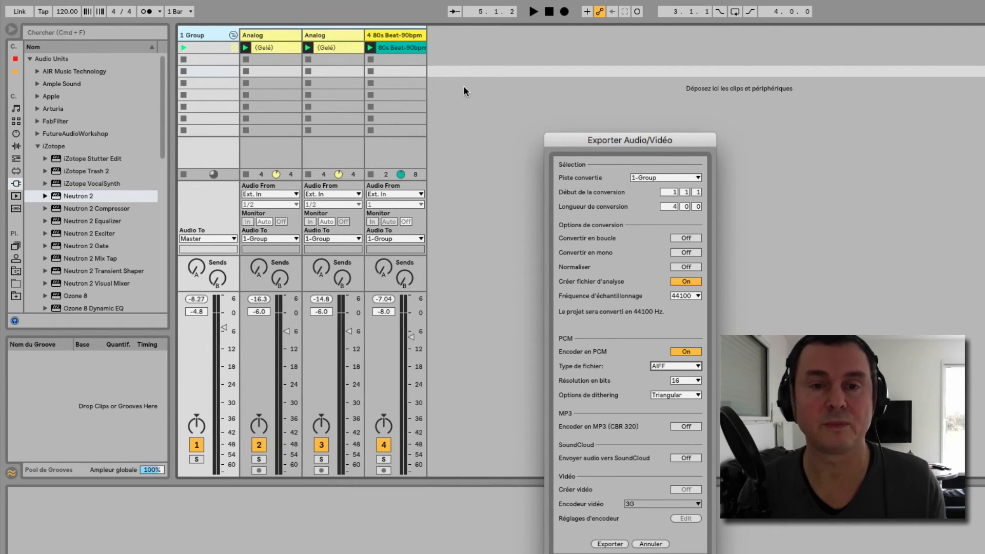
{"action": "left_click", "coordinate": [652, 544]}
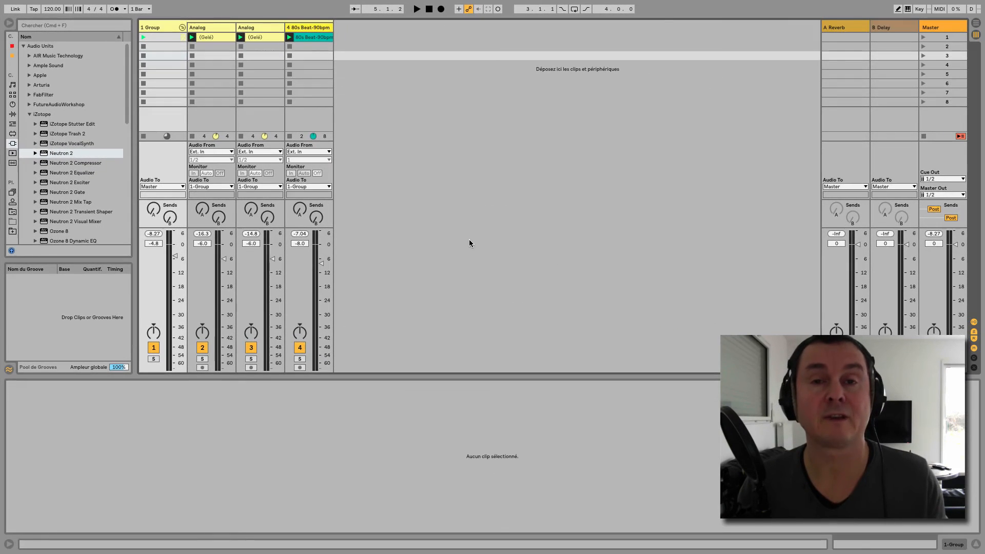